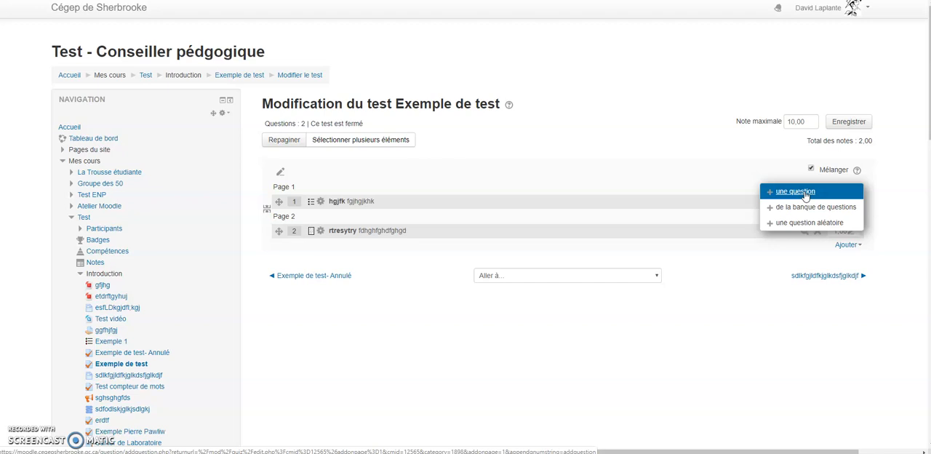
- Open the question bank belonging to the test "Exemple de test"
click(794, 190)
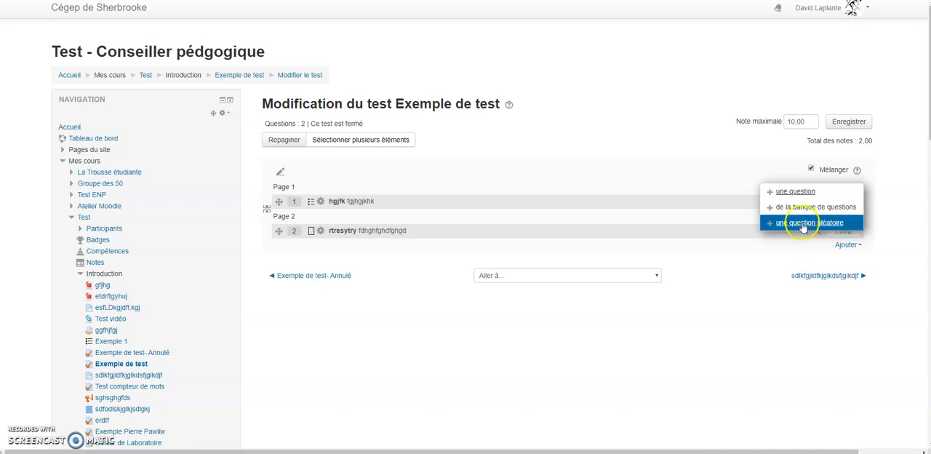
scroll(211, 297, down, 8)
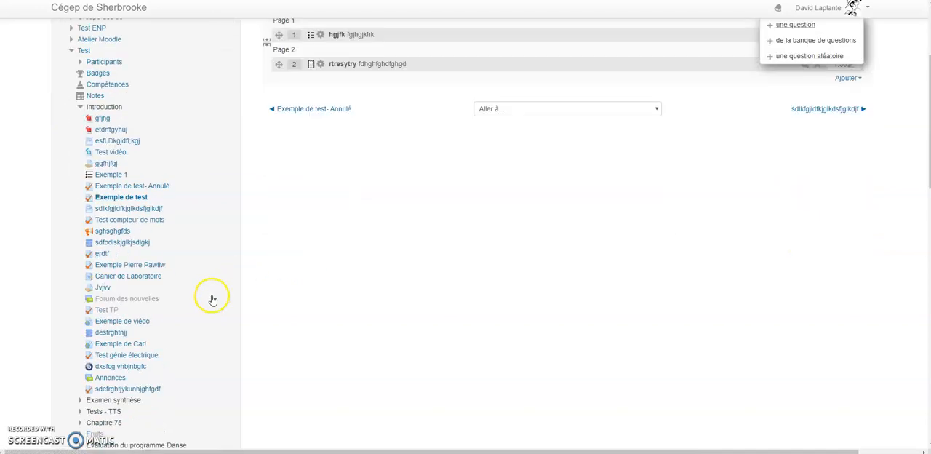
scroll(183, 291, down, 5)
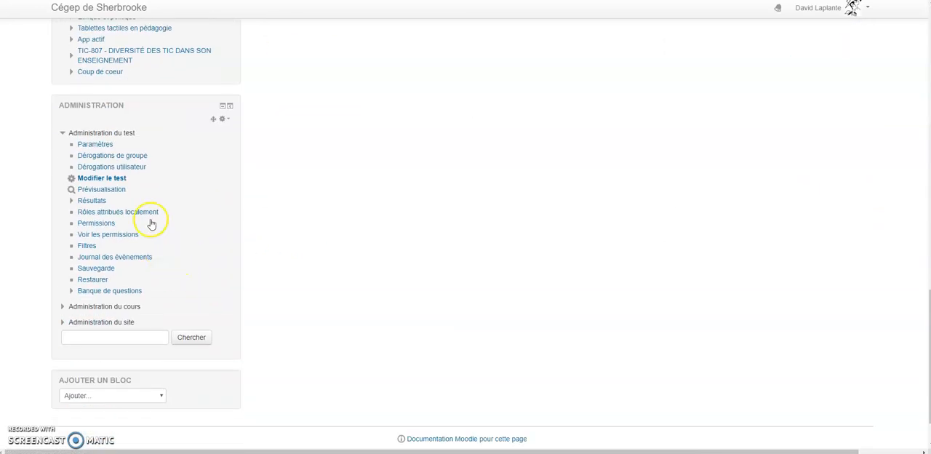
scroll(131, 313, up, 13)
scroll(146, 291, down, 7)
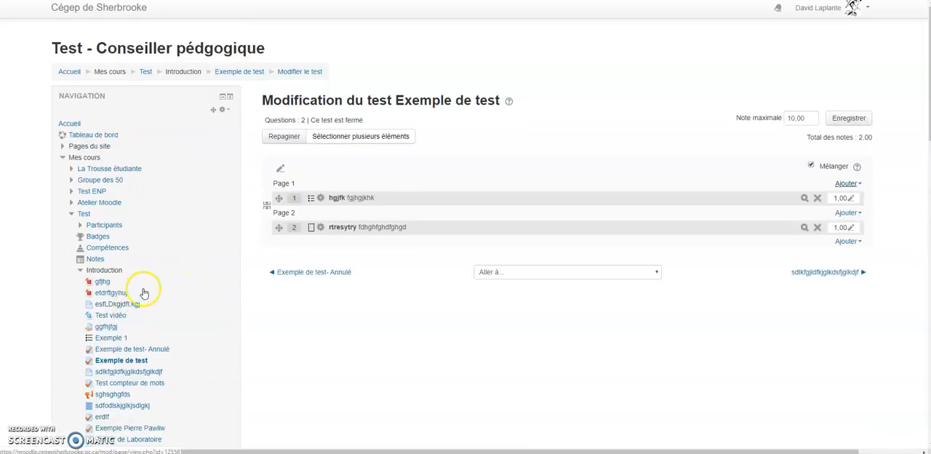
scroll(166, 291, down, 6)
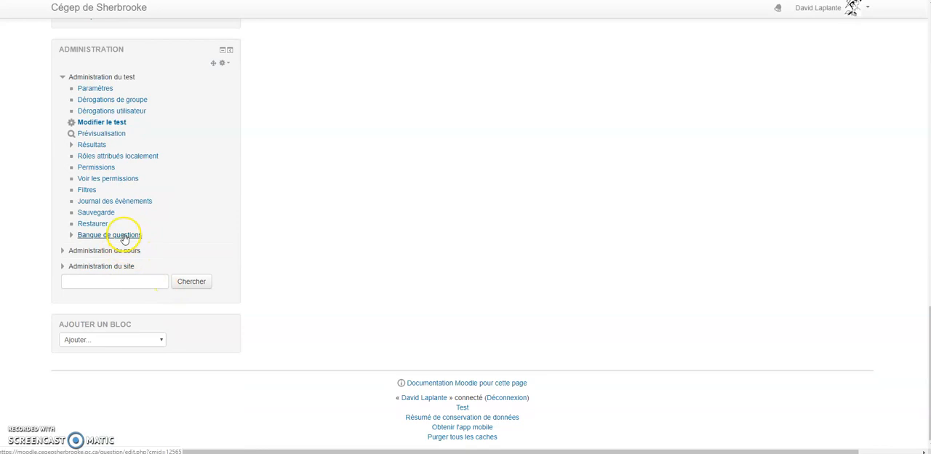
click(125, 235)
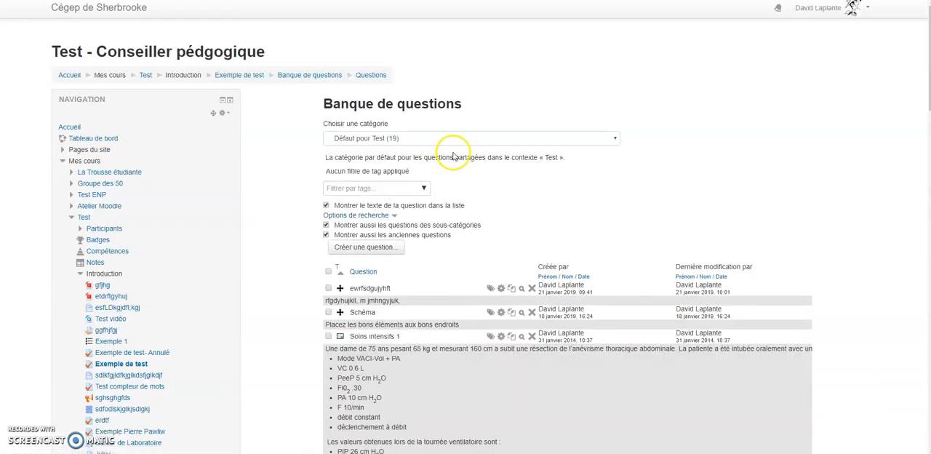
- Look over the question bank's administration sections: Questions, Catégories, Importer and Exporter
scroll(240, 247, down, 15)
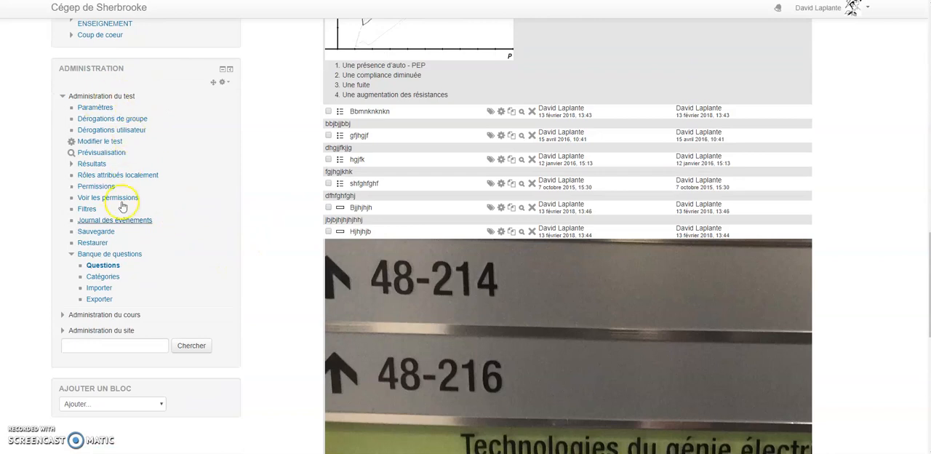
click(103, 266)
click(106, 278)
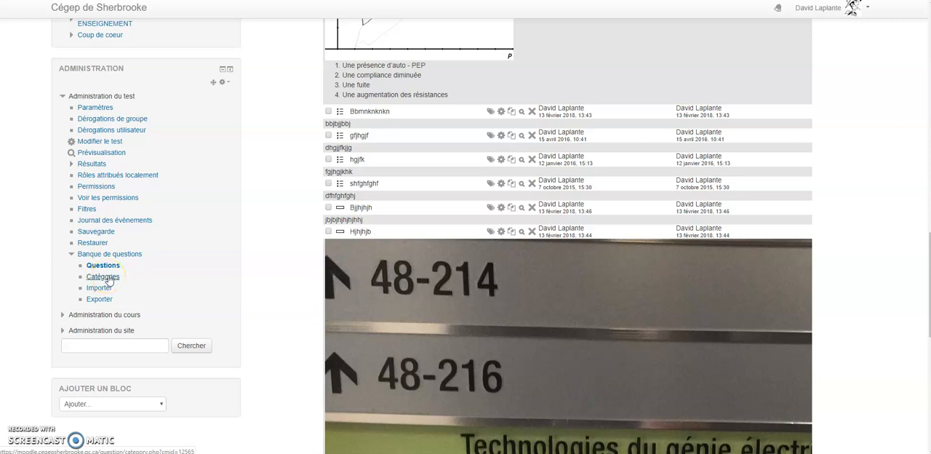
click(104, 290)
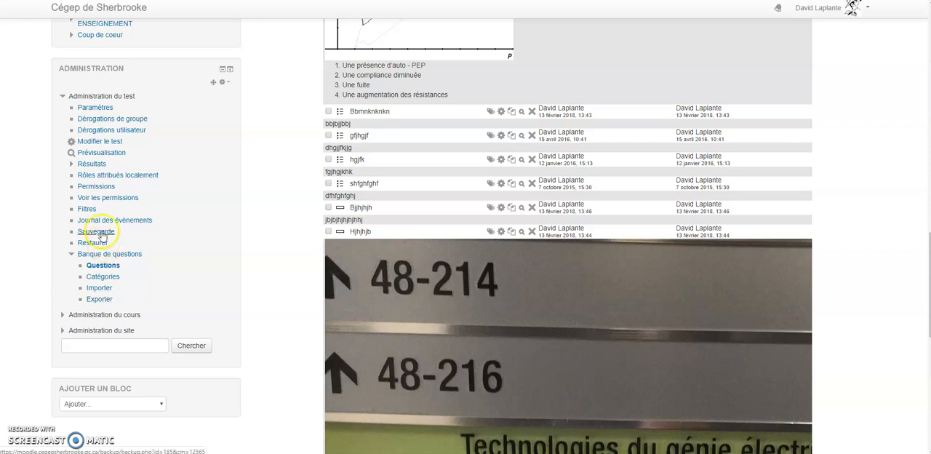
- View the question types offered for creating a question in the question bank and cancel without adding one
click(102, 265)
scroll(437, 248, down, 1)
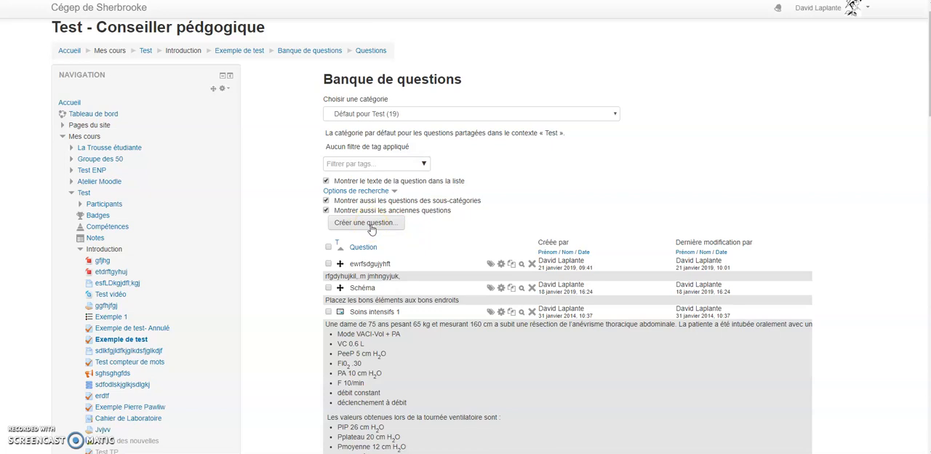
click(370, 228)
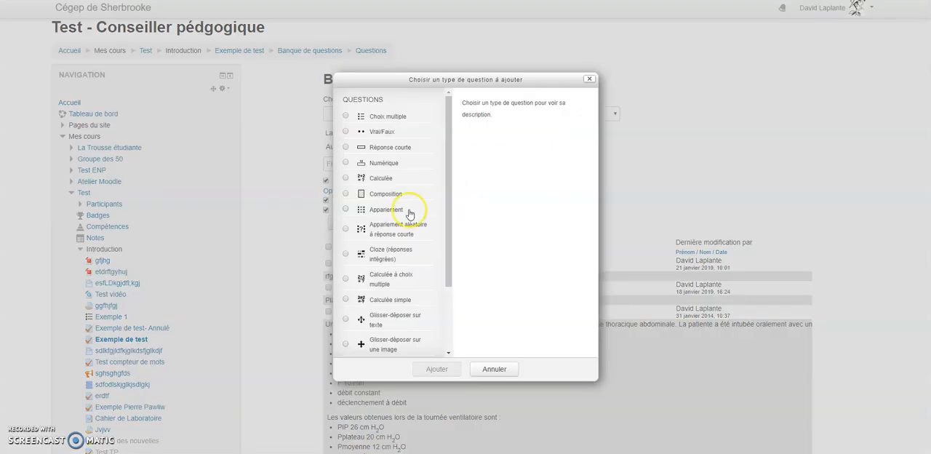
scroll(427, 229, down, 2)
click(494, 369)
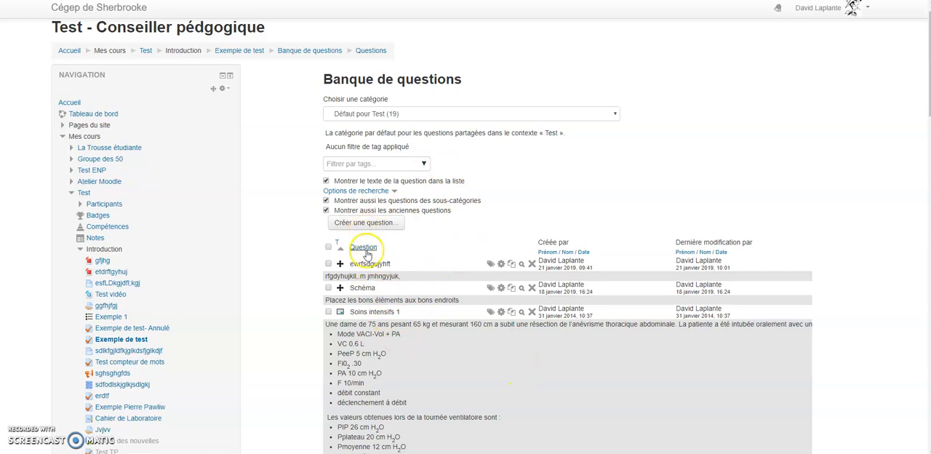
- Open the category management page of the question bank
scroll(379, 256, down, 2)
scroll(321, 227, down, 1)
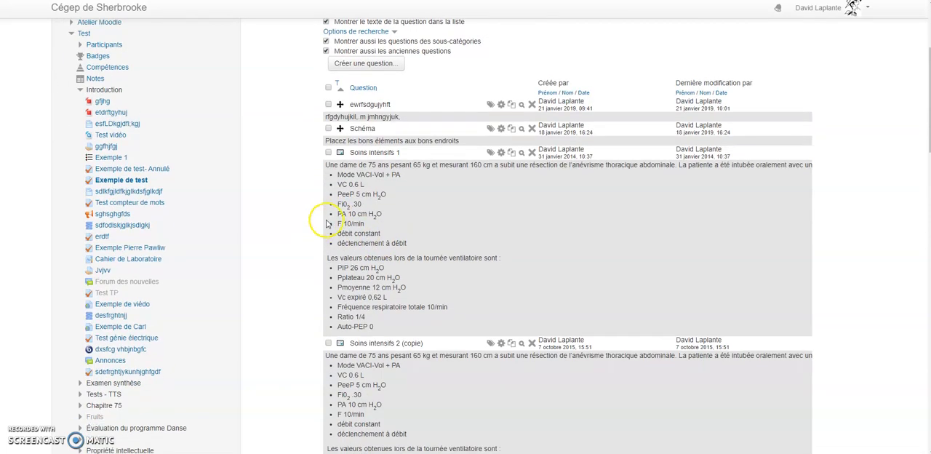
scroll(331, 225, down, 1)
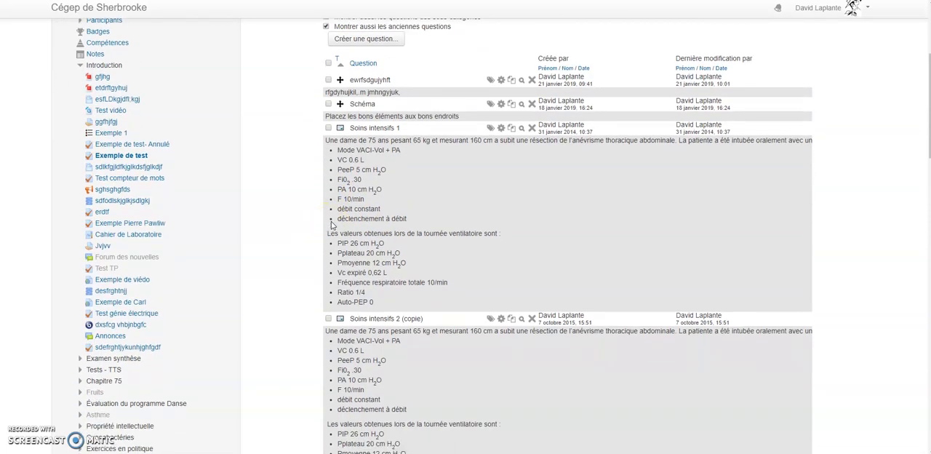
scroll(276, 240, down, 1)
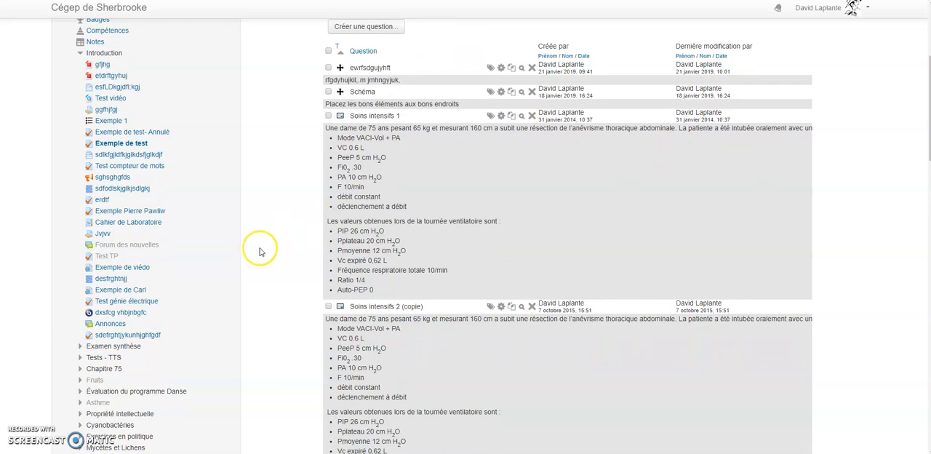
scroll(260, 251, down, 15)
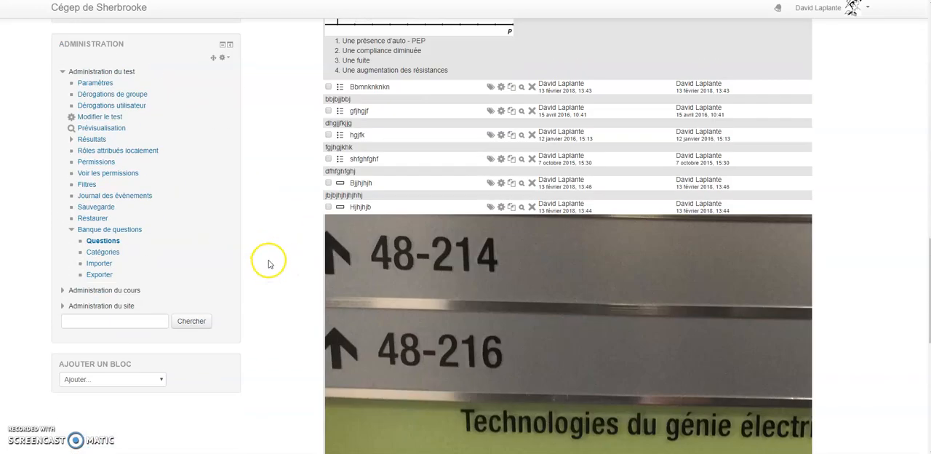
scroll(267, 264, down, 2)
click(106, 205)
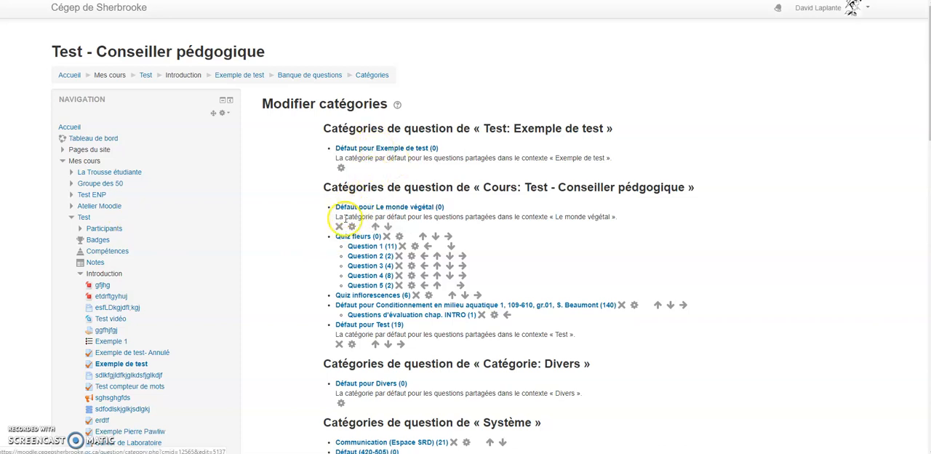
- Move the "Design (Espace SRD)" category above "Défaut (420-505)" in the Système question categories
scroll(348, 200, down, 1)
scroll(350, 203, down, 2)
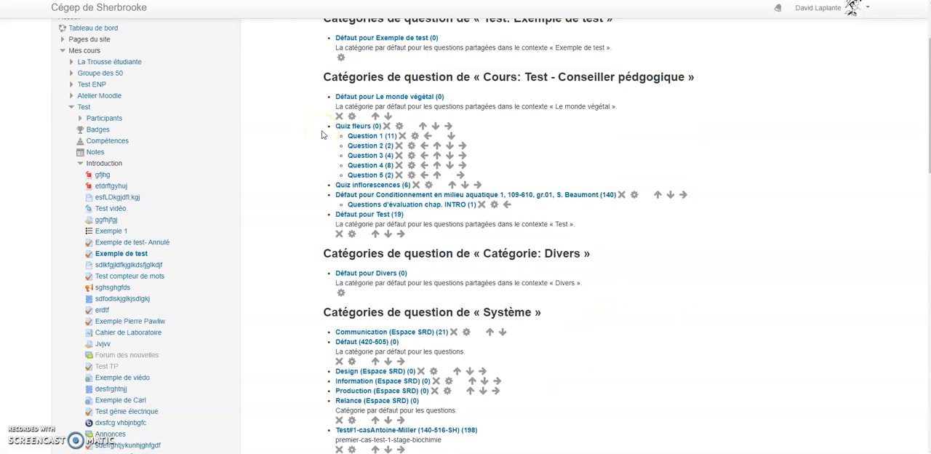
scroll(319, 131, up, 1)
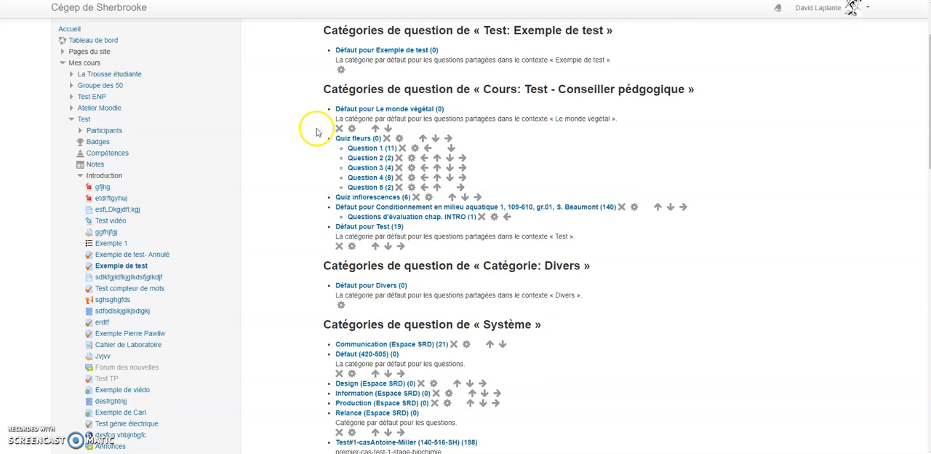
scroll(291, 150, down, 3)
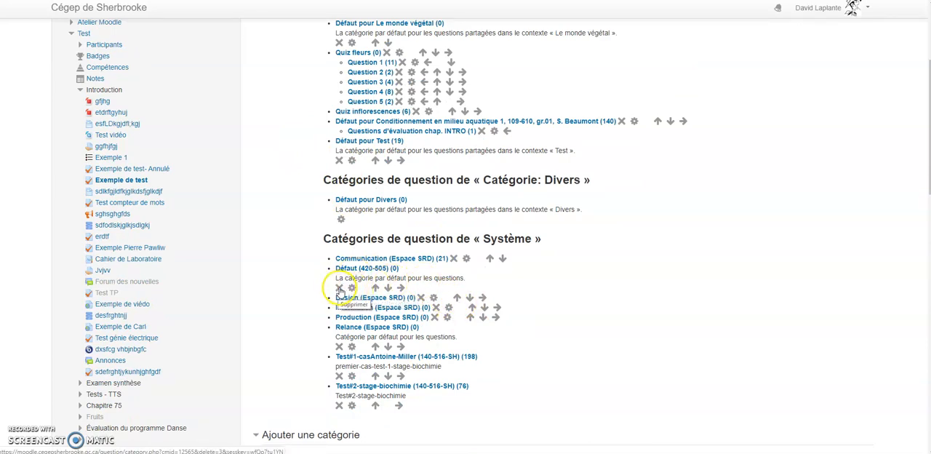
click(458, 297)
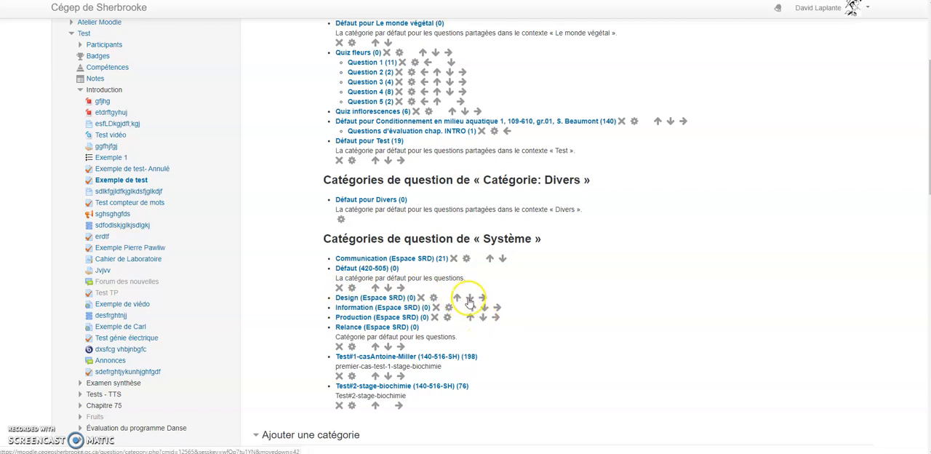
- Make "Information (Espace SRD)" a subcategory of "Défaut (420-505)" in the Système question categories
scroll(468, 344, down, 4)
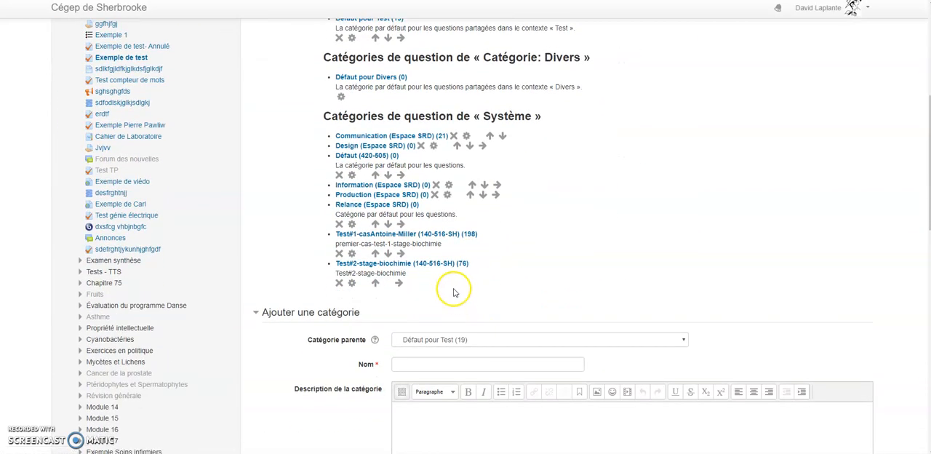
click(496, 184)
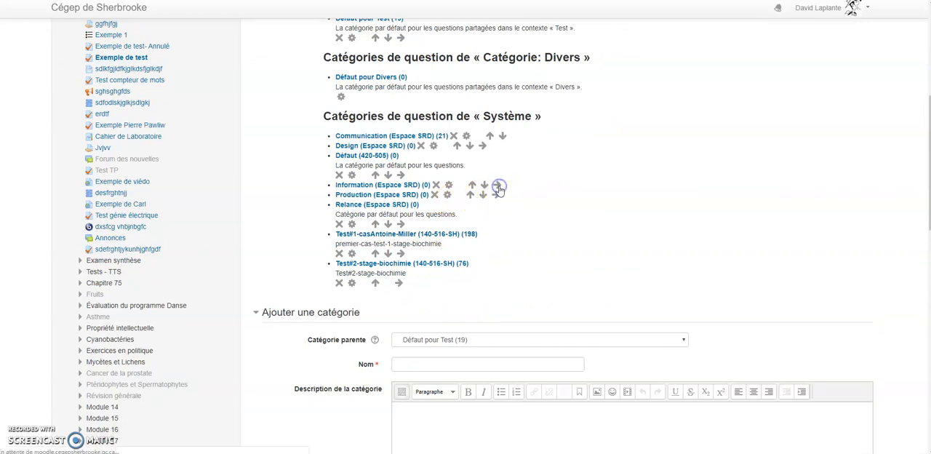
scroll(489, 248, down, 4)
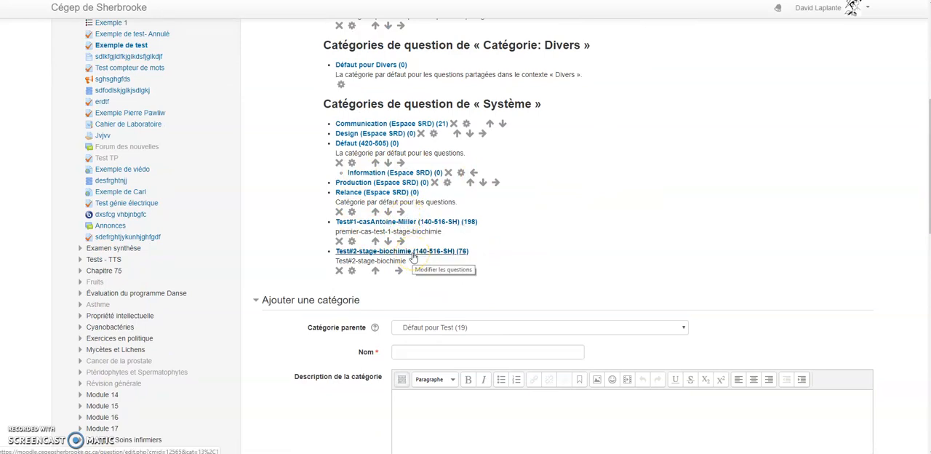
- Examine the parent category choices and the name and description fields for adding a question category
scroll(413, 258, down, 2)
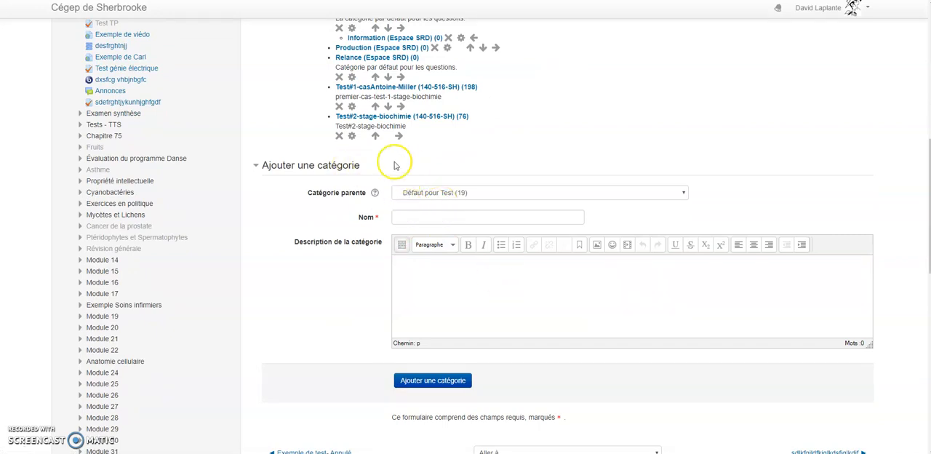
click(447, 194)
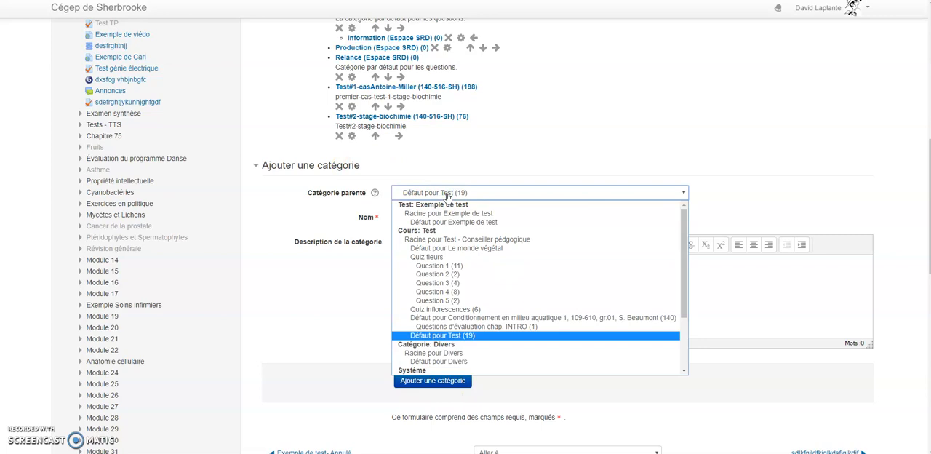
click(347, 210)
click(428, 218)
click(418, 285)
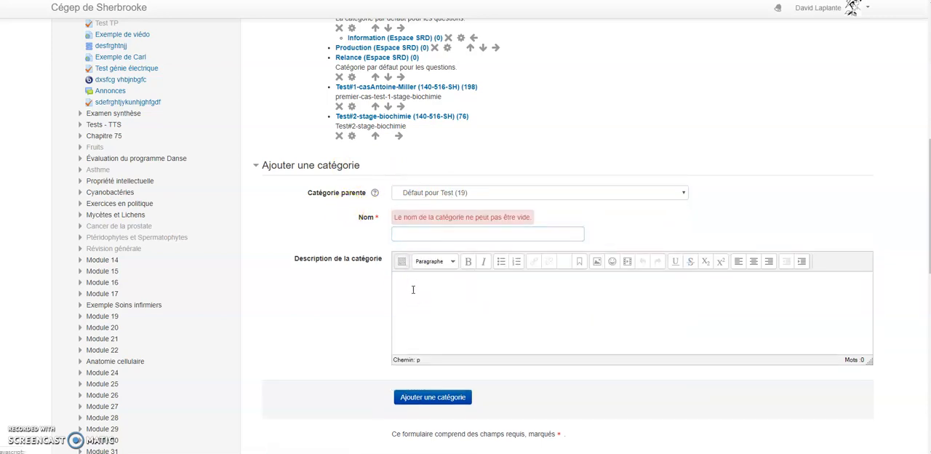
click(429, 395)
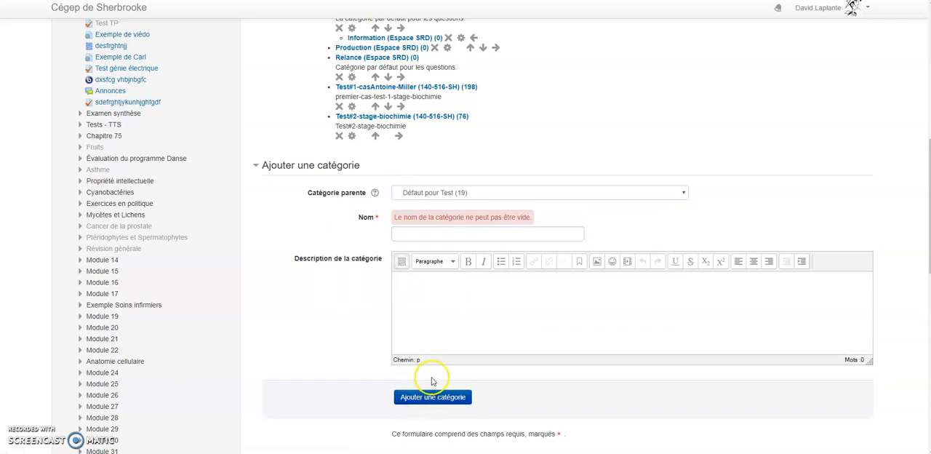
click(394, 317)
- Return to editing the content of "Exemple de test" and show the options for adding a question to Page 1
scroll(395, 318, up, 10)
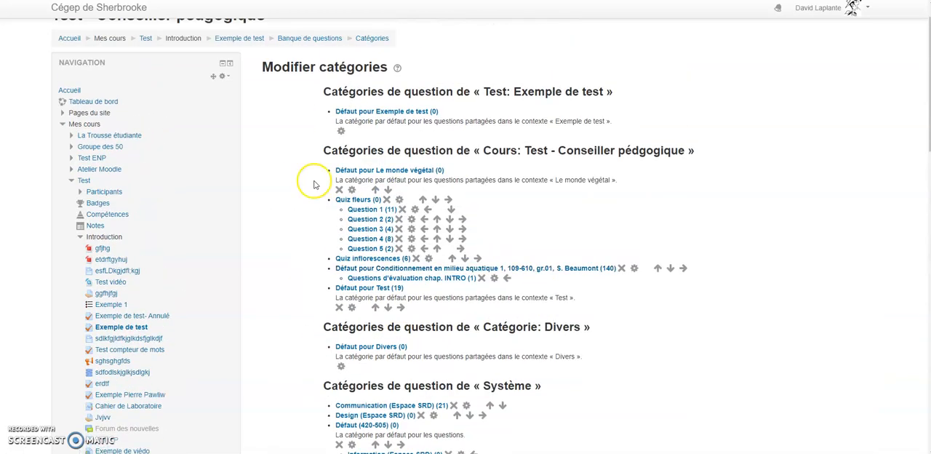
scroll(291, 218, down, 10)
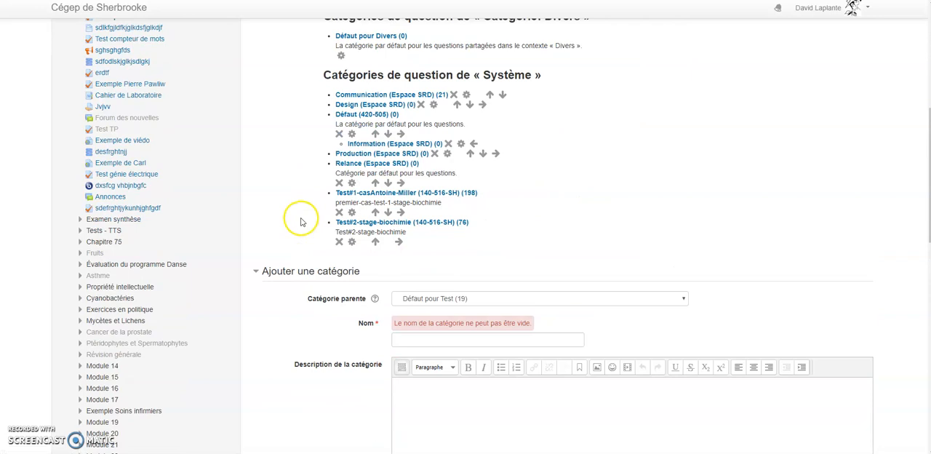
scroll(185, 334, down, 5)
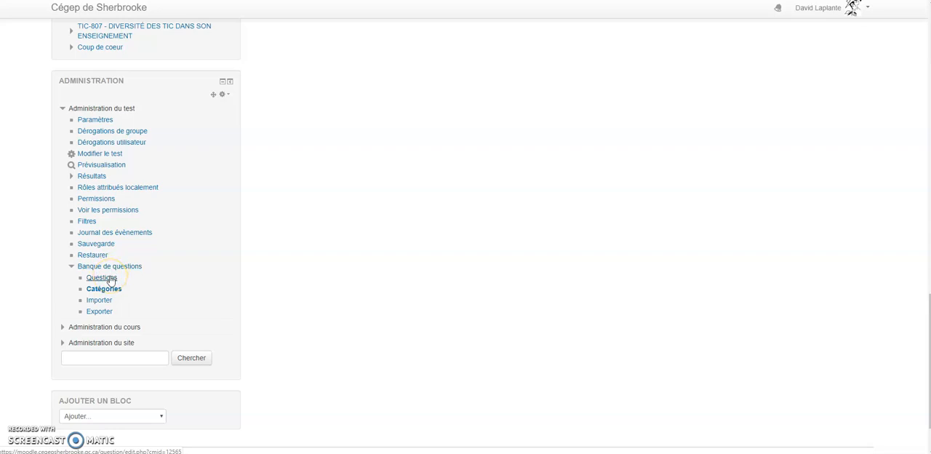
scroll(114, 279, up, 5)
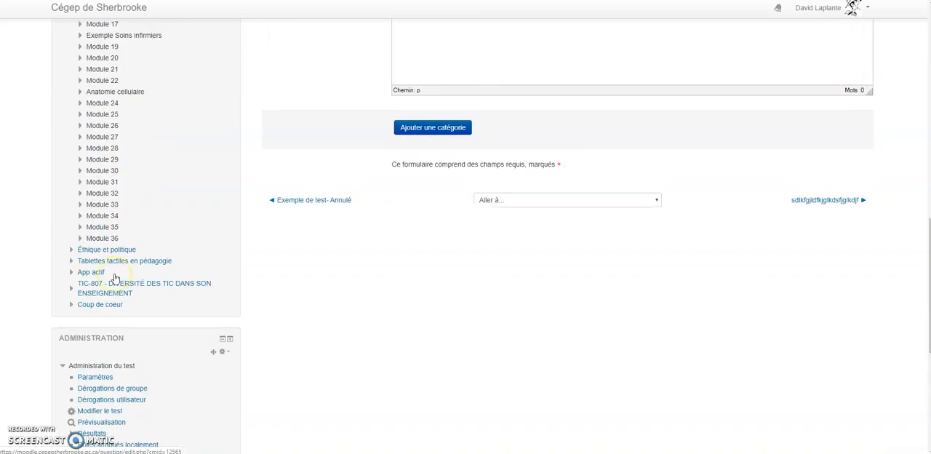
scroll(80, 354, down, 1)
click(98, 398)
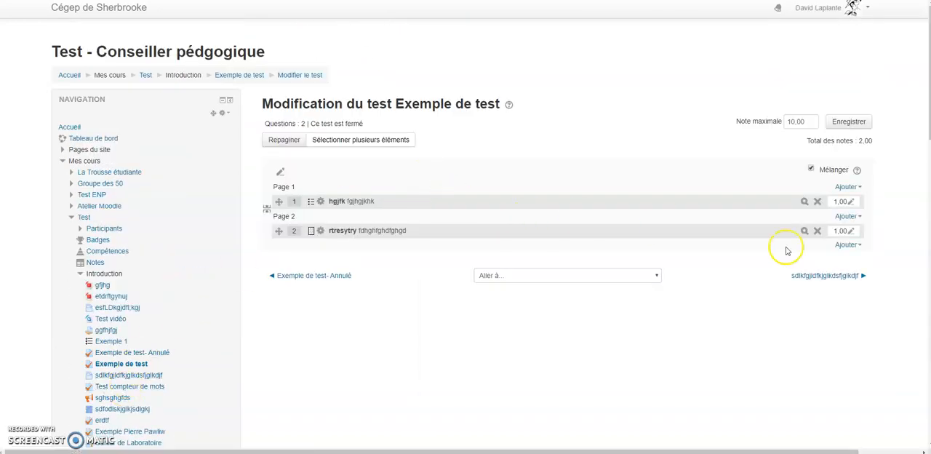
click(847, 187)
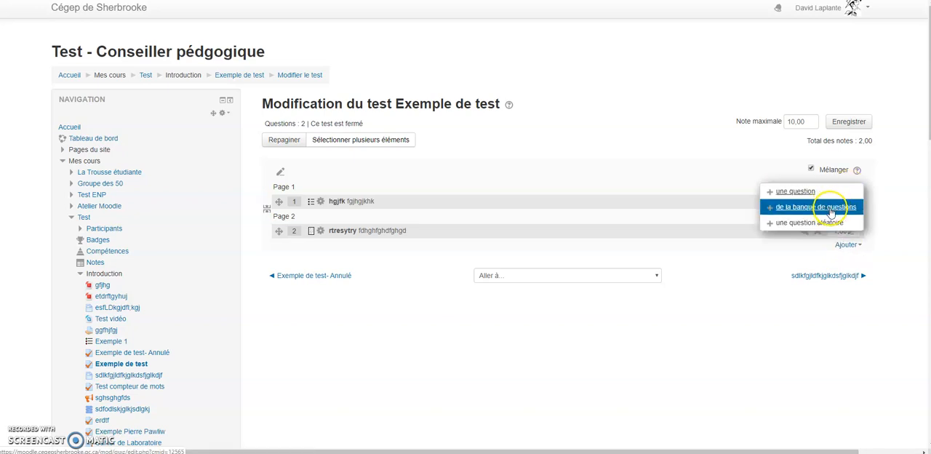